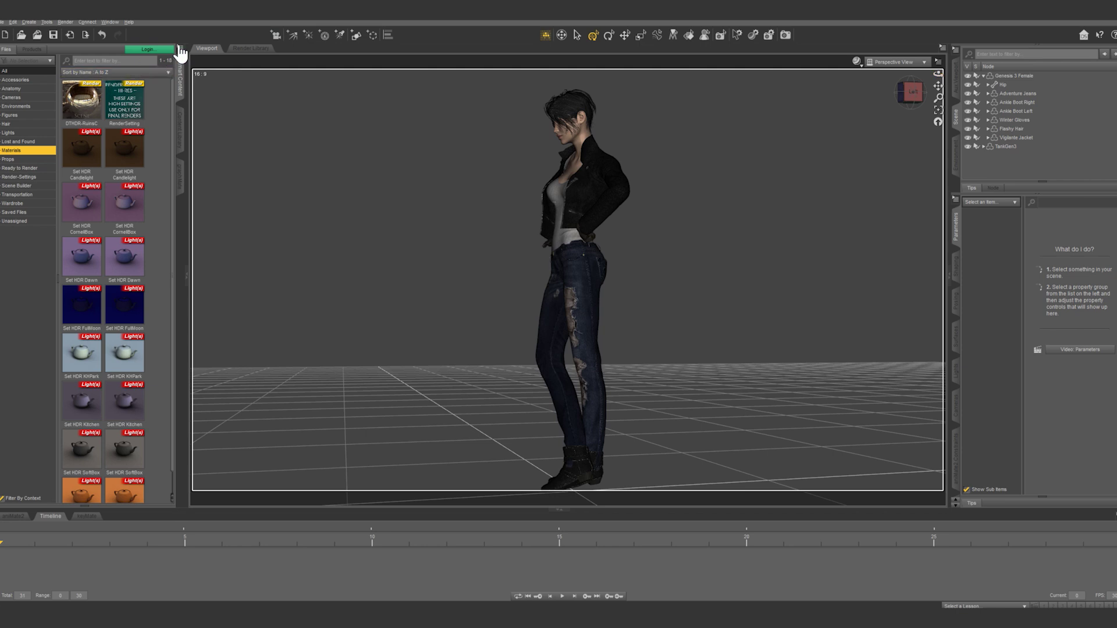
# - Create Camera 1 as a copy of the active view
pyautogui.click(276, 36)
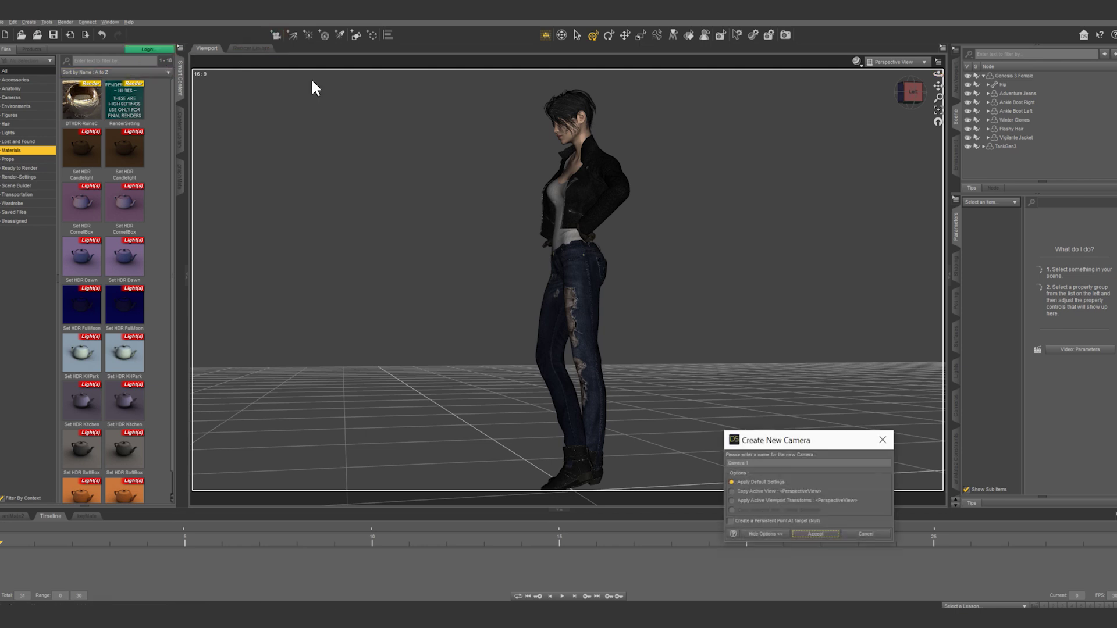
pyautogui.click(734, 492)
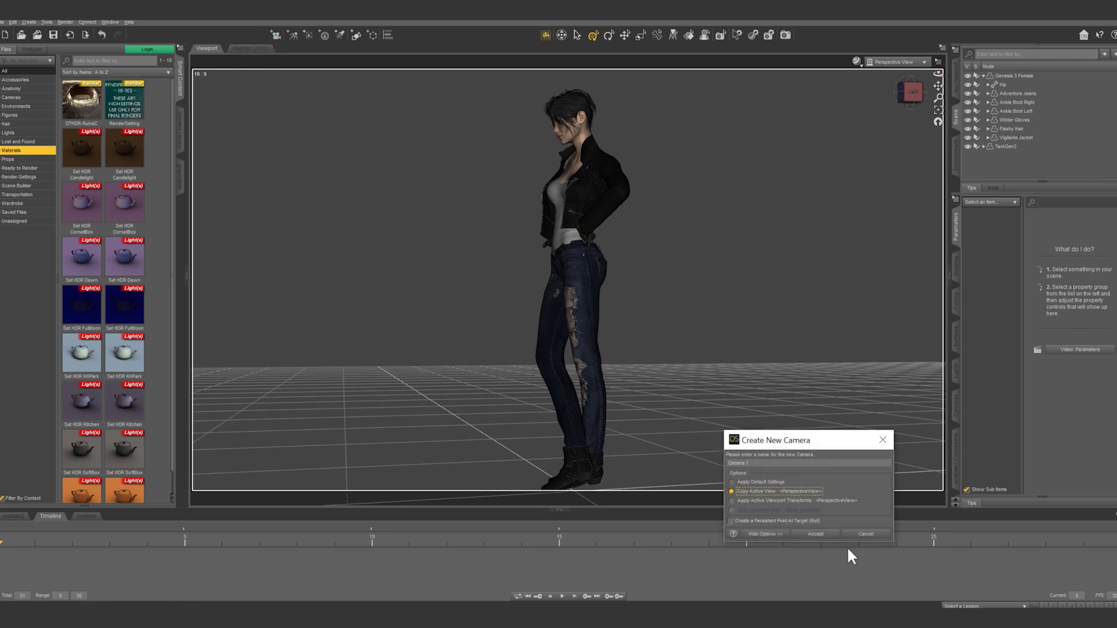
pyautogui.click(812, 534)
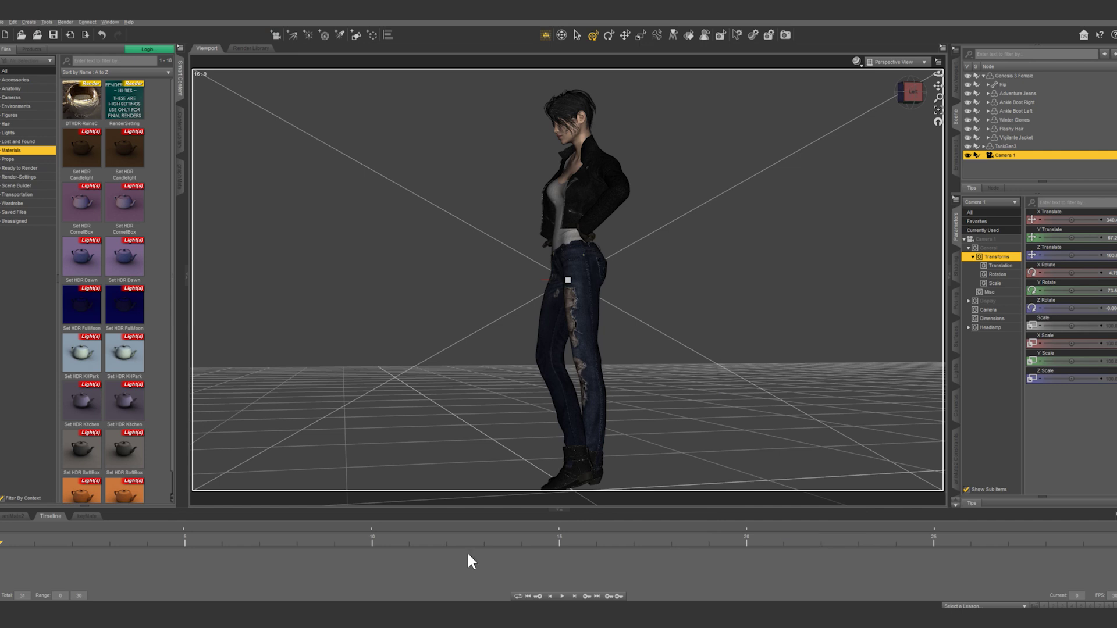
# - Look through Camera 1 and, at frame 30, orbit it round to a frontal view of the figure
pyautogui.click(894, 63)
pyautogui.click(888, 139)
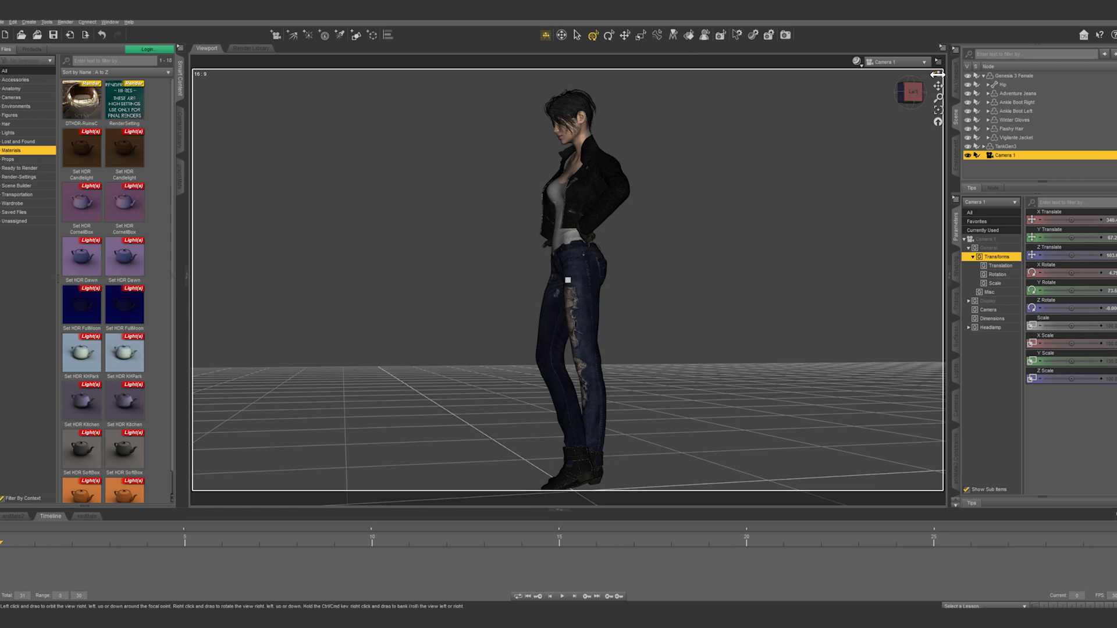
pyautogui.moveTo(938, 74); pyautogui.dragTo(930, 74)
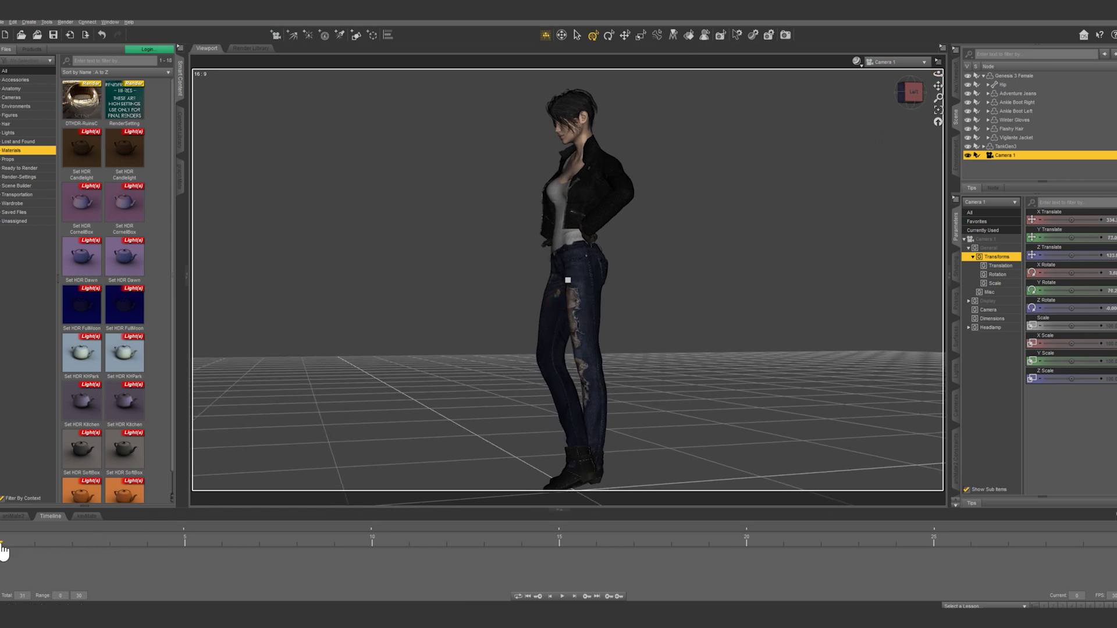
pyautogui.moveTo(3, 551); pyautogui.dragTo(1112, 551)
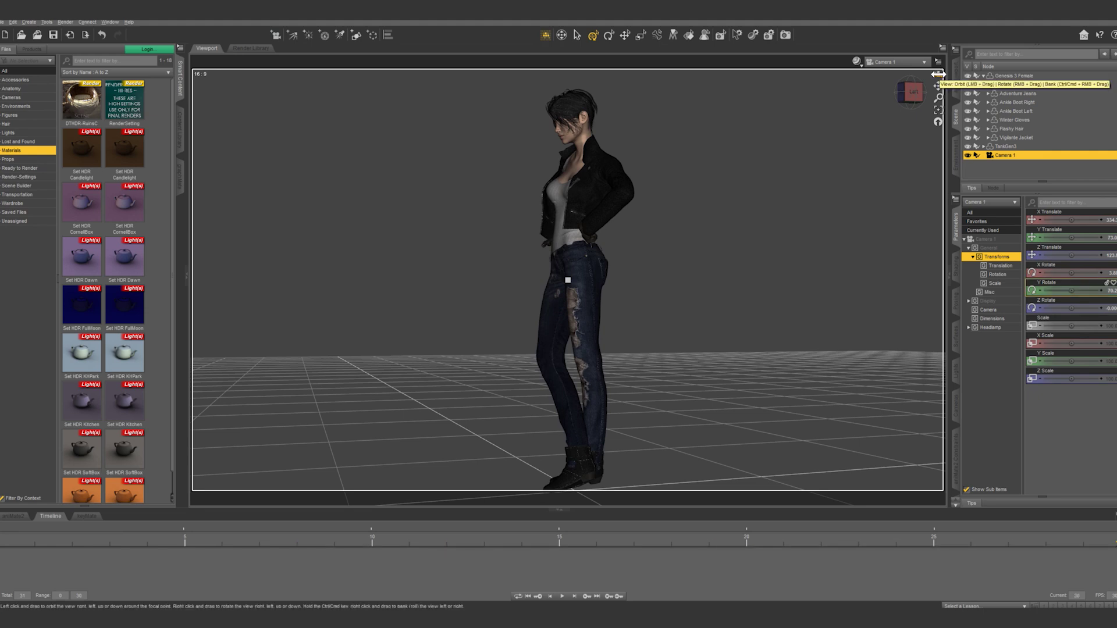
pyautogui.moveTo(937, 74); pyautogui.dragTo(835, 77)
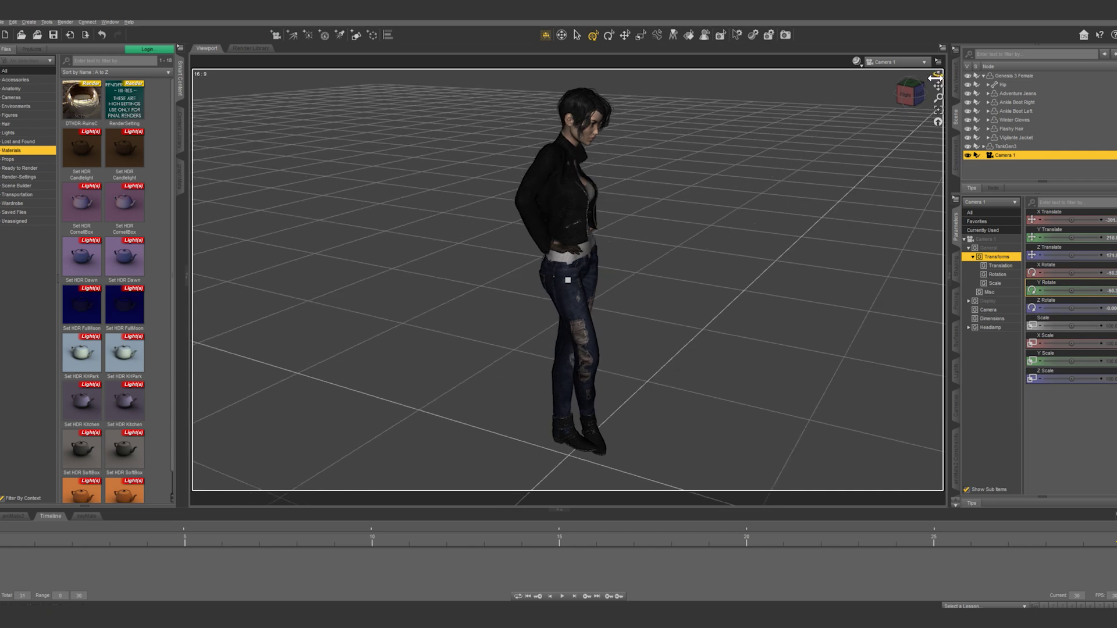
# - Play and stop the camera animation, rewind to frame 0, and play it again
pyautogui.click(563, 597)
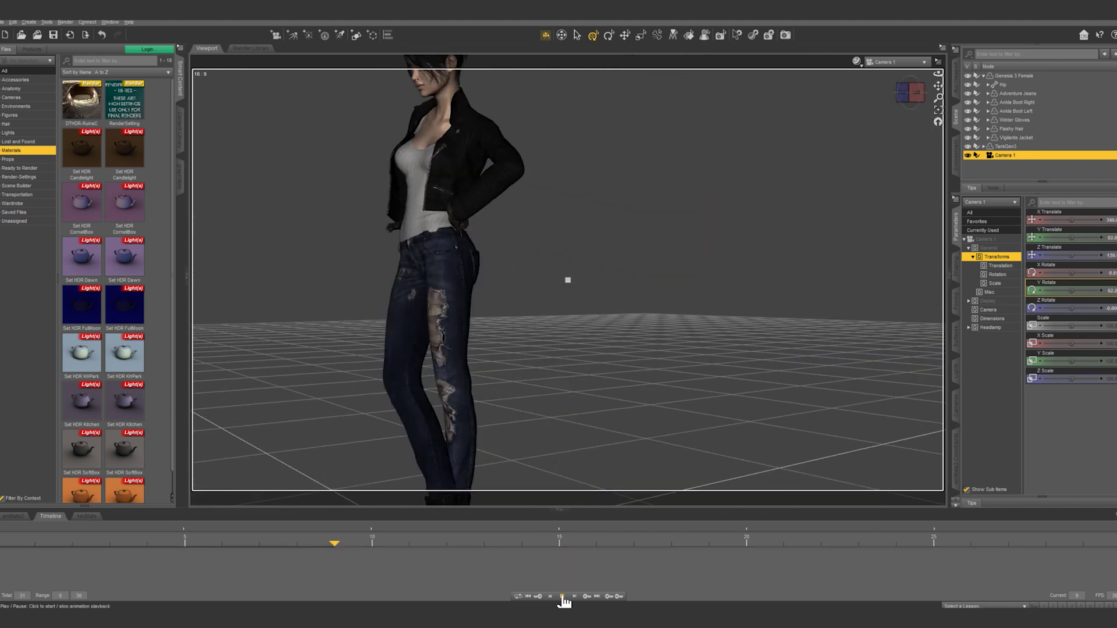
pyautogui.click(563, 596)
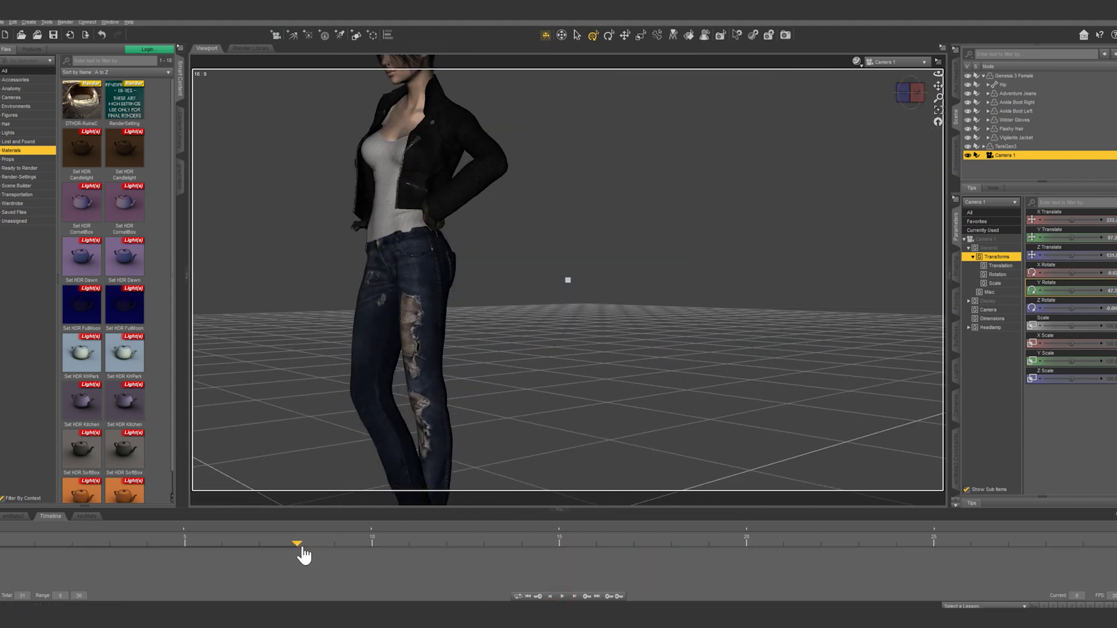
pyautogui.moveTo(297, 552); pyautogui.dragTo(0, 554)
pyautogui.moveTo(1109, 562); pyautogui.dragTo(1, 595)
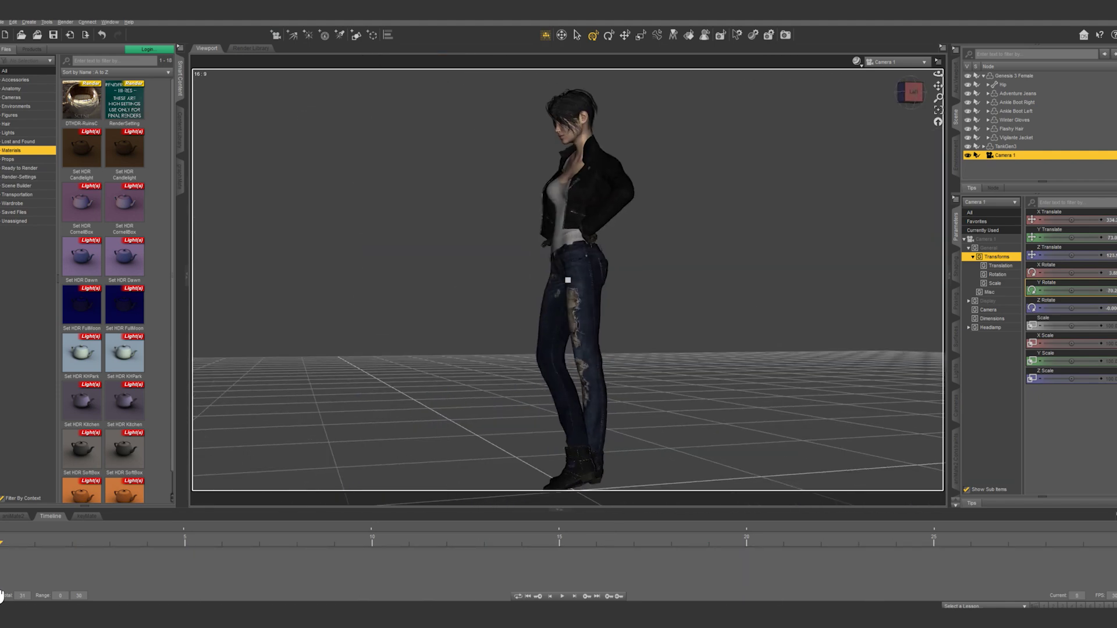
pyautogui.click(563, 597)
# - Add a new null named Null 1 to the scene
pyautogui.click(32, 21)
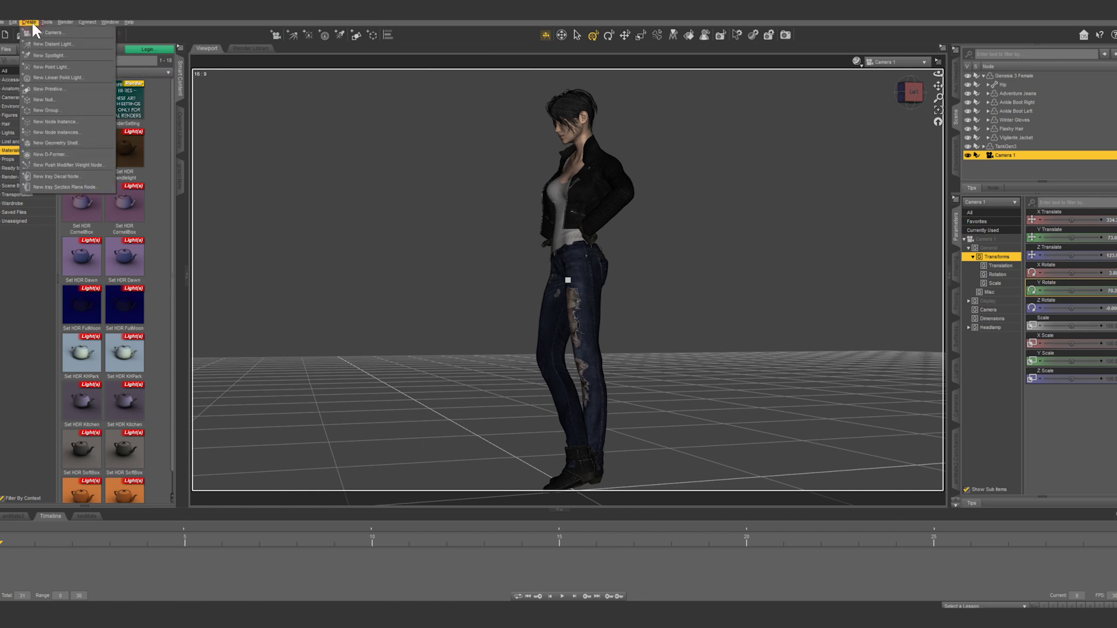
pyautogui.click(47, 98)
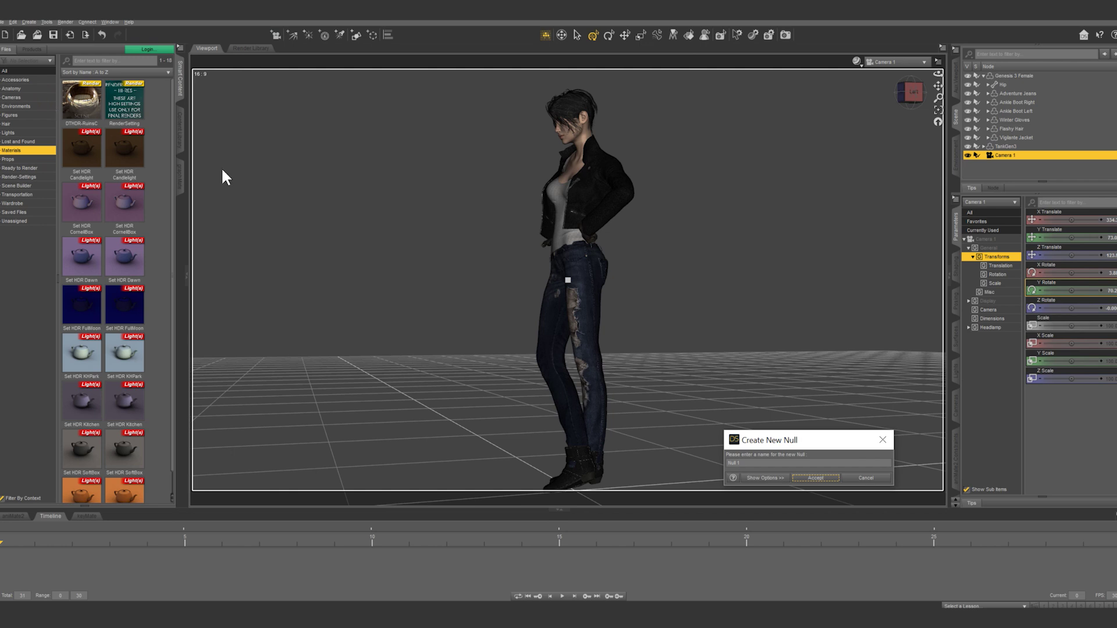
pyautogui.click(811, 479)
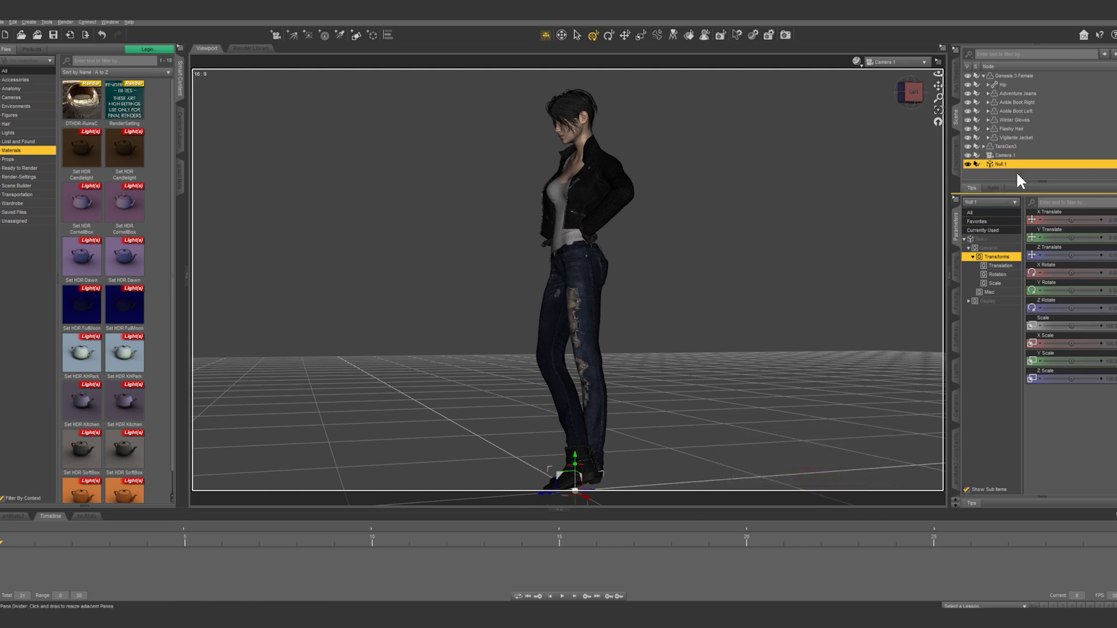
# - Delete Camera 1's keyframe at frame 30, return to frame 0, and bring up its options
pyautogui.click(1010, 155)
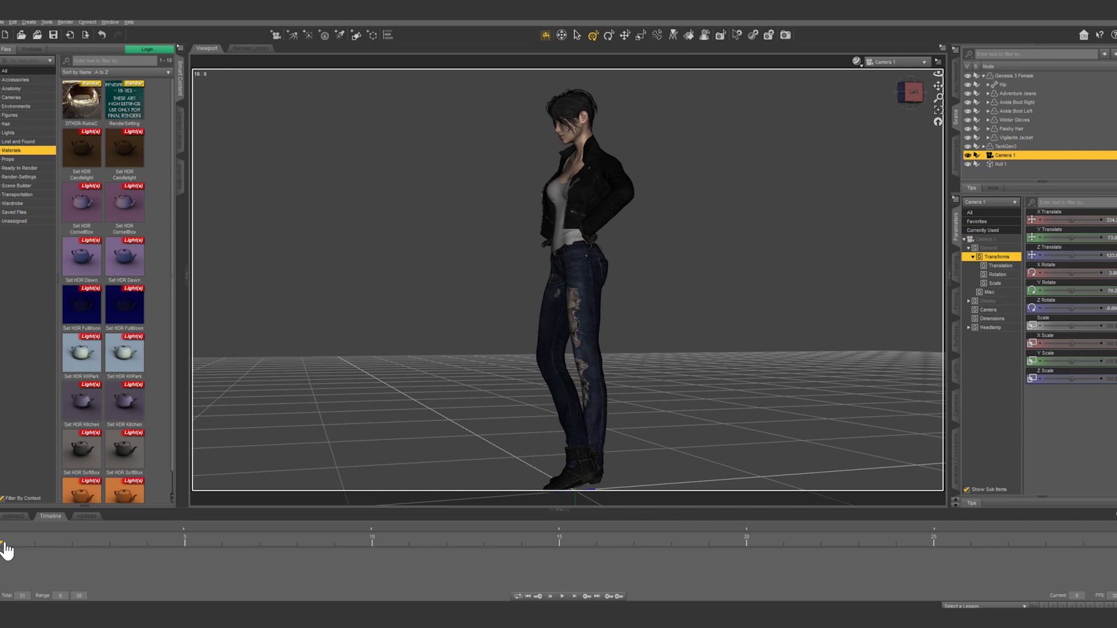
pyautogui.moveTo(3, 550); pyautogui.dragTo(1116, 544)
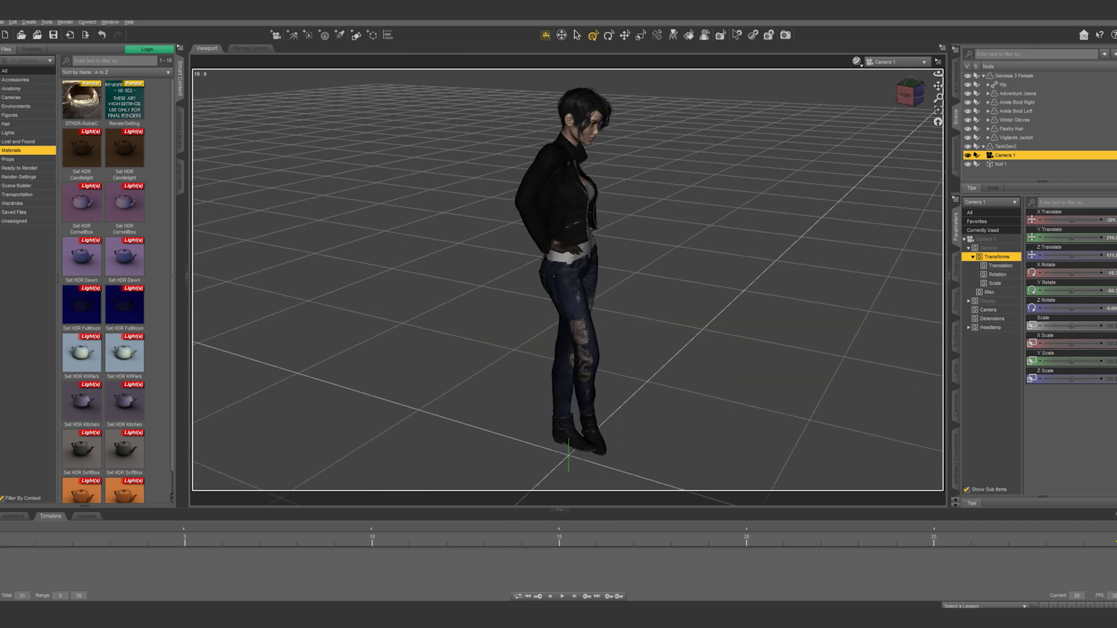
pyautogui.click(609, 596)
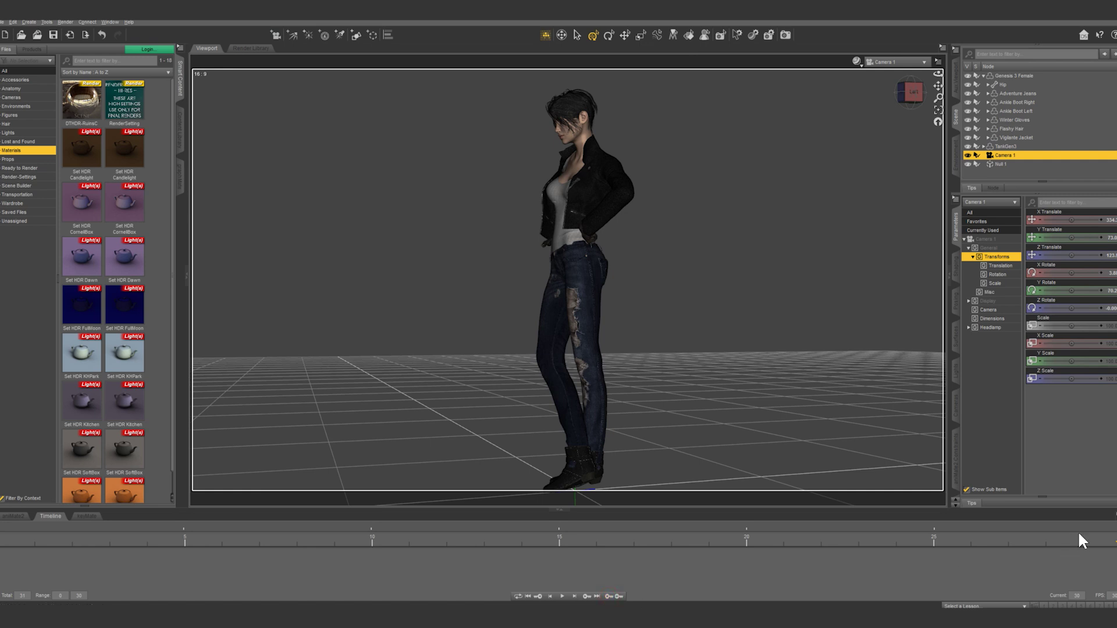
pyautogui.moveTo(999, 568); pyautogui.dragTo(0, 578)
pyautogui.click(1003, 157)
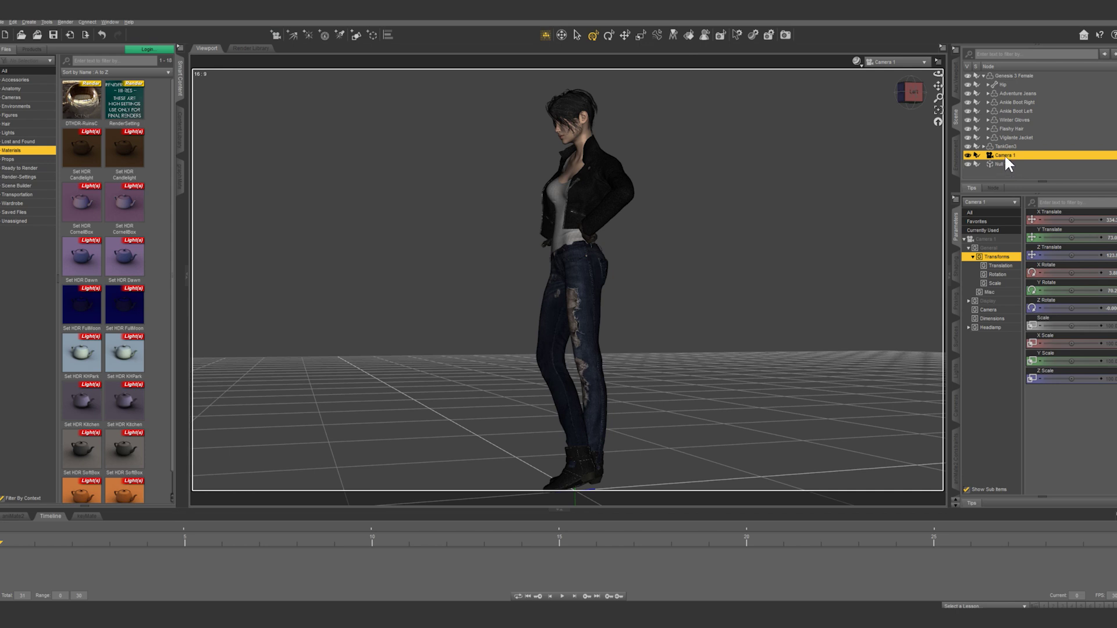
# - Parent Camera 1 to Null 1, then select Null 1
pyautogui.rightClick(1004, 157)
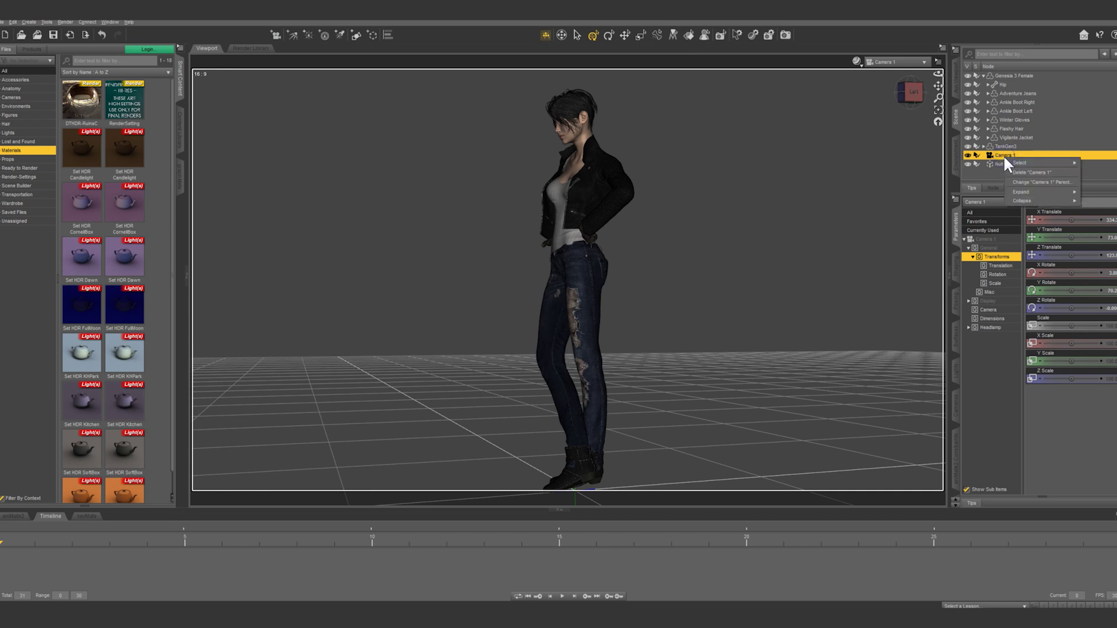
pyautogui.click(1021, 181)
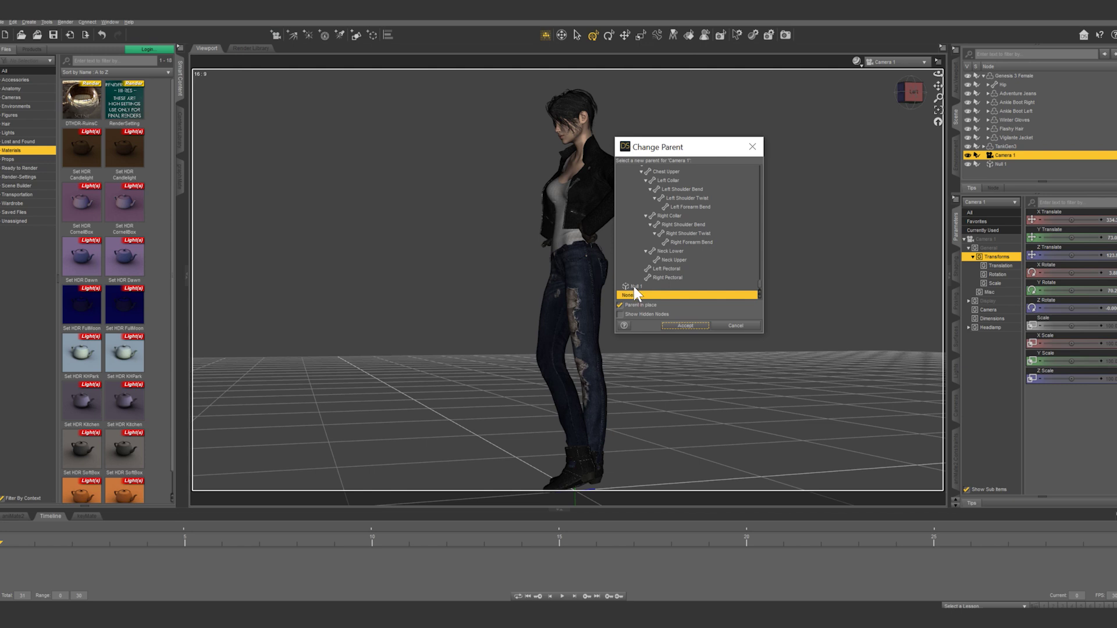
pyautogui.click(637, 285)
pyautogui.click(695, 329)
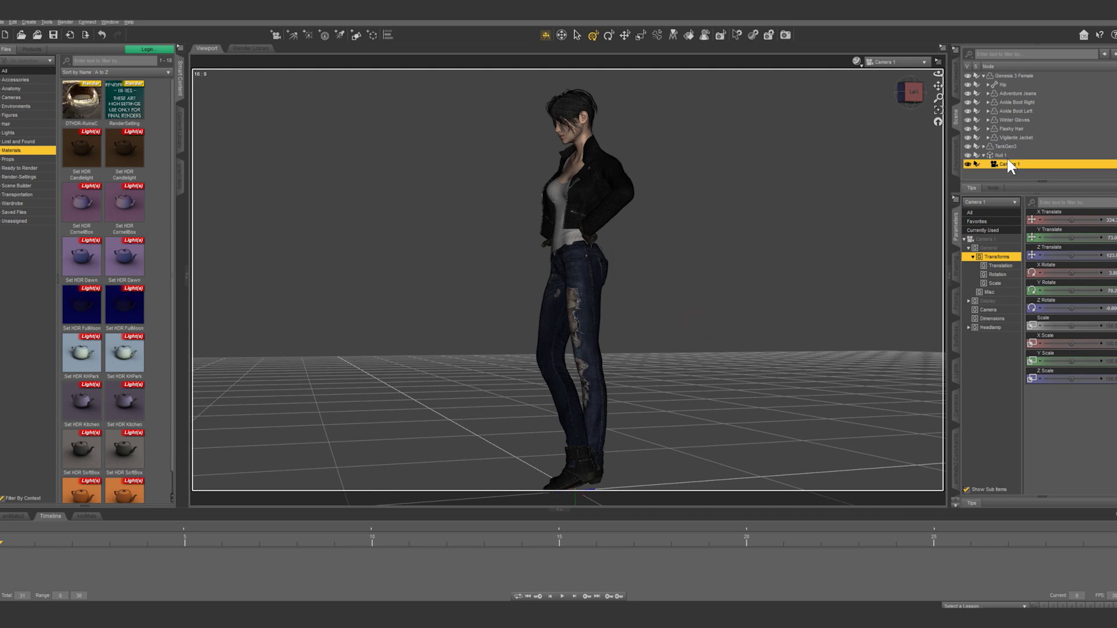
pyautogui.click(1000, 156)
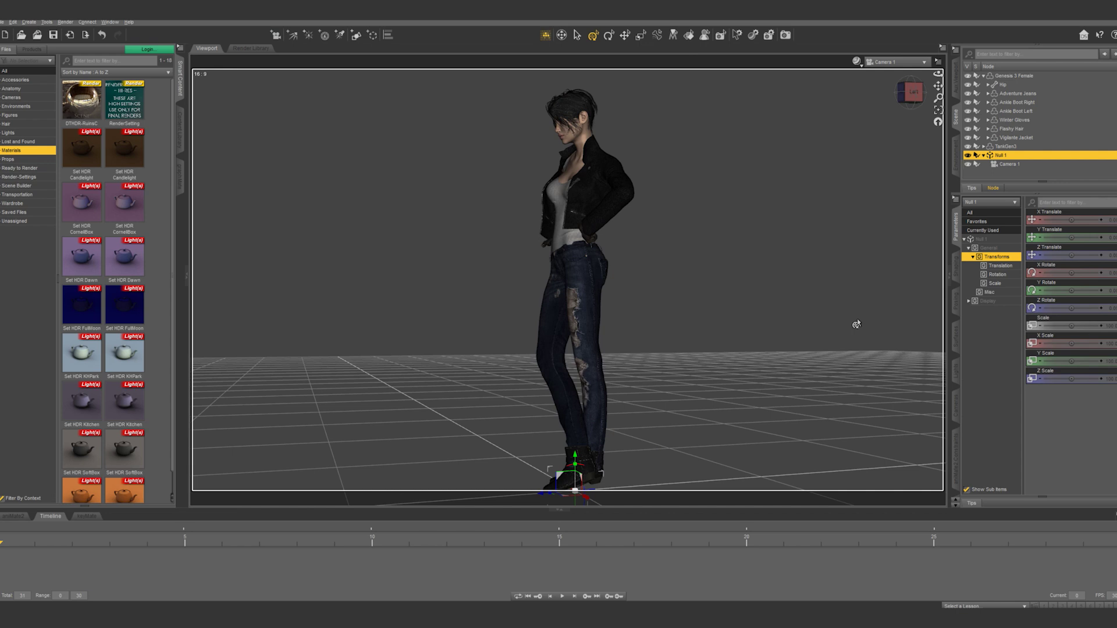
# - Key Null 1's Y Rotate at frame 0 and a turned value at frame 30, then preview the orbit
pyautogui.moveTo(1070, 292)
pyautogui.mouseDown()
pyautogui.moveTo(999, 292)
pyautogui.moveTo(1074, 292)
pyautogui.mouseUp()
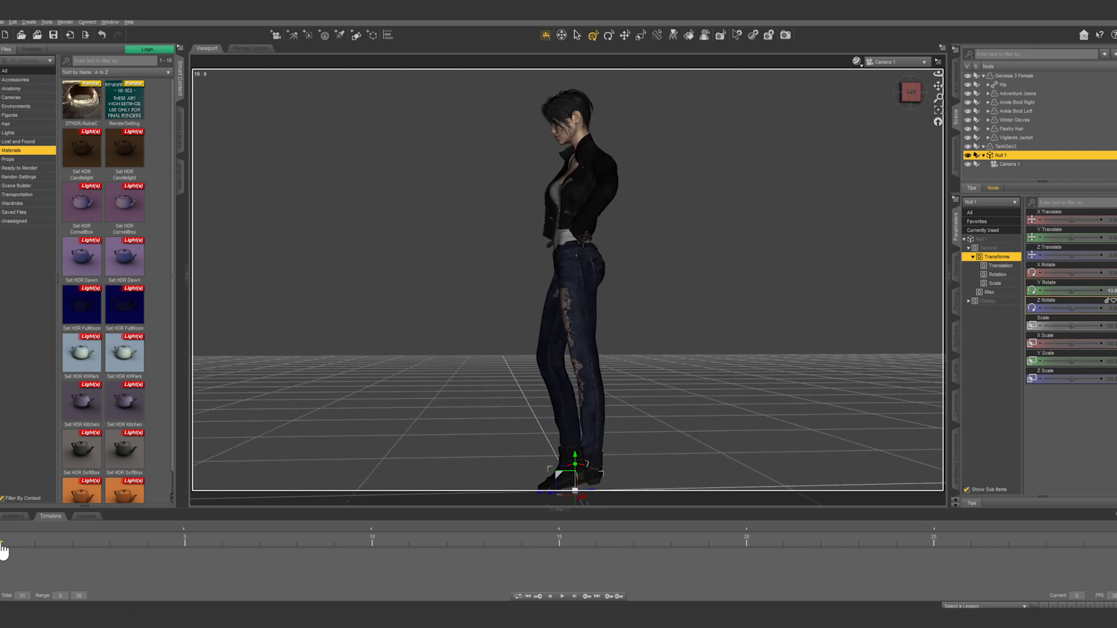
pyautogui.moveTo(3, 550); pyautogui.dragTo(1115, 548)
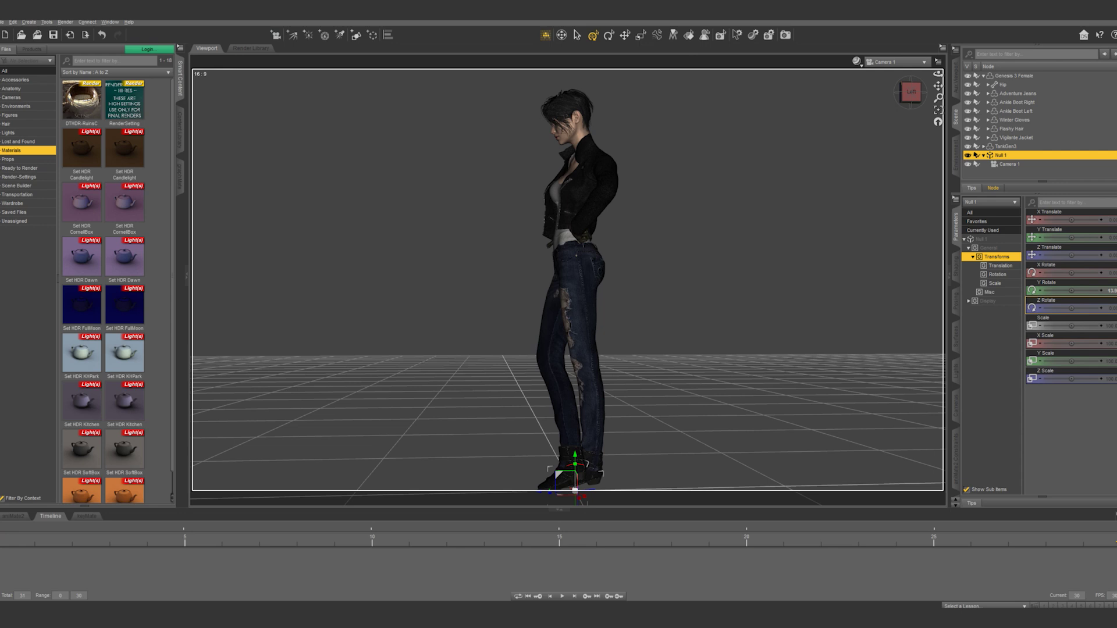
pyautogui.moveTo(1071, 291); pyautogui.dragTo(1028, 292)
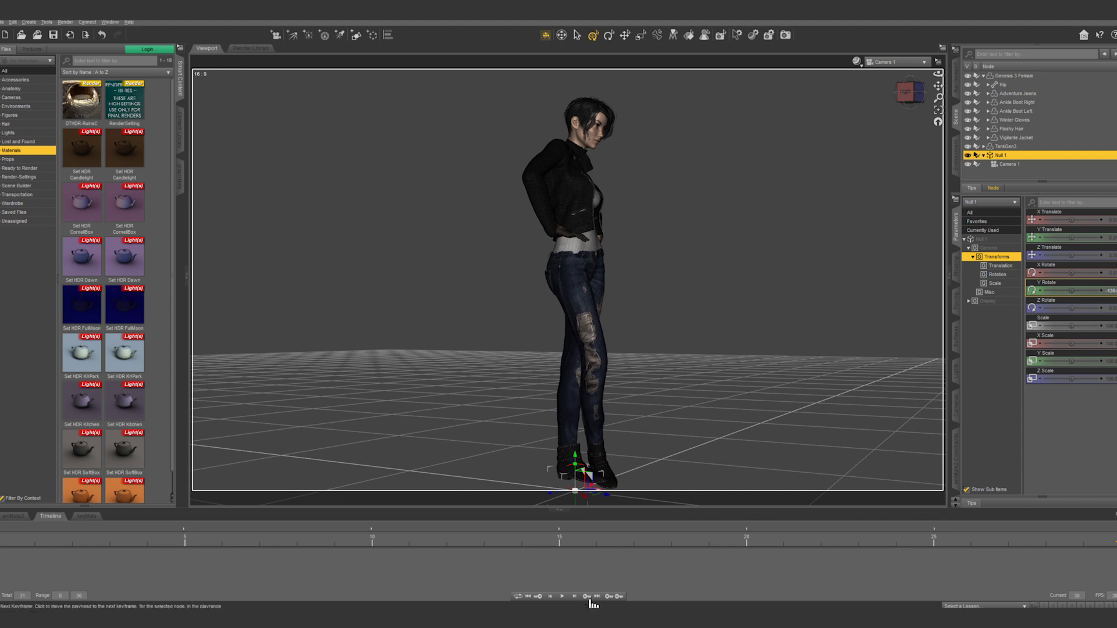
pyautogui.click(562, 597)
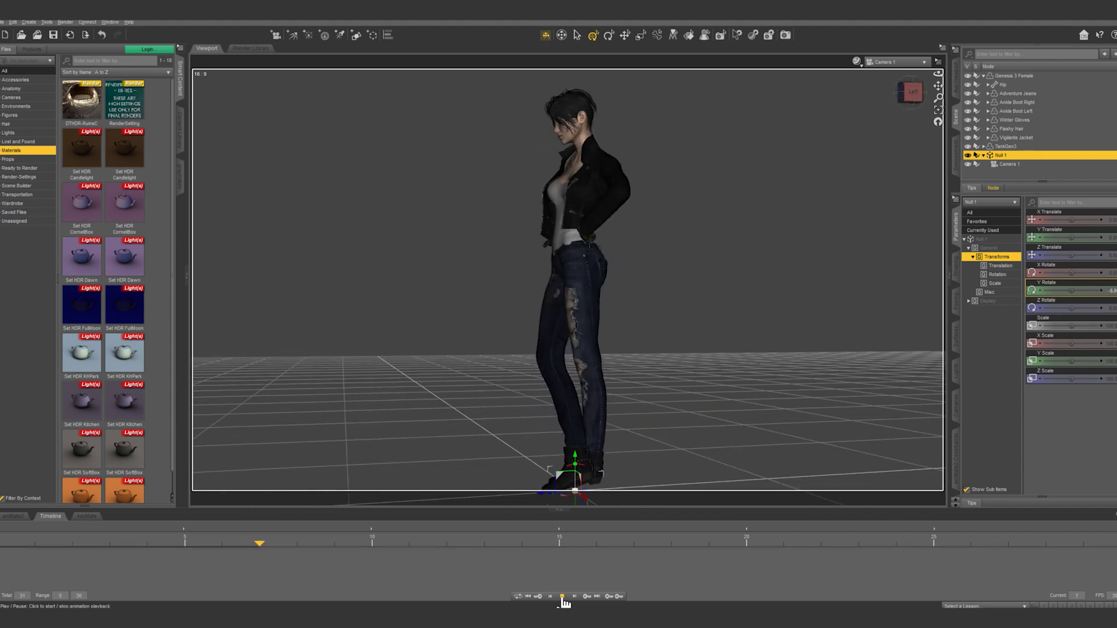
pyautogui.click(562, 597)
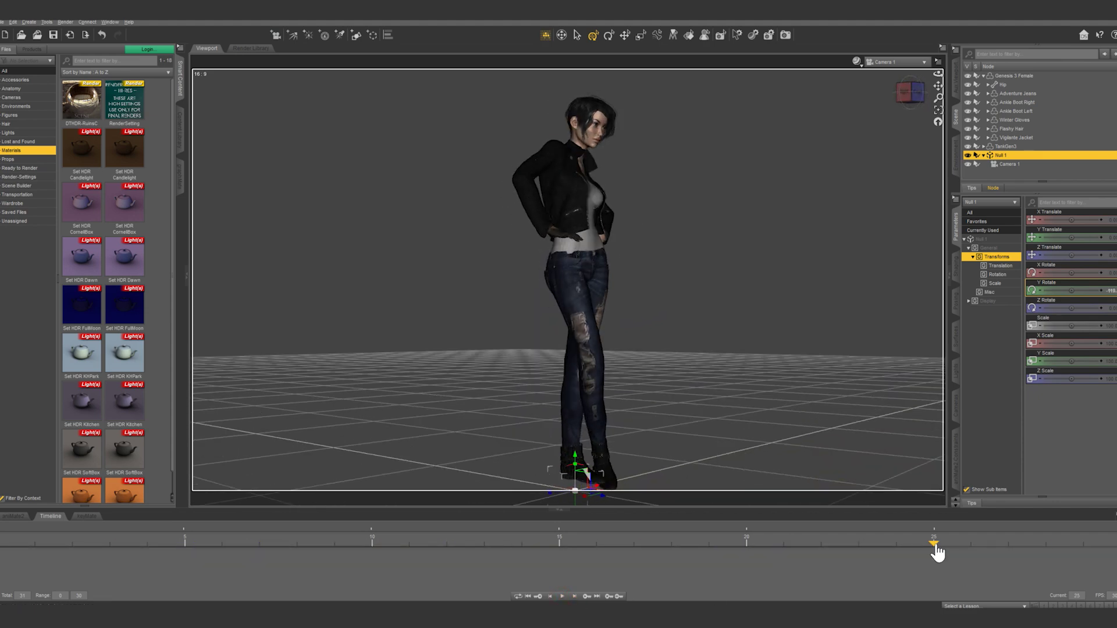
# - At frame 0, select Camera 1 and adjust its framing of the figure
pyautogui.moveTo(934, 546); pyautogui.dragTo(3, 579)
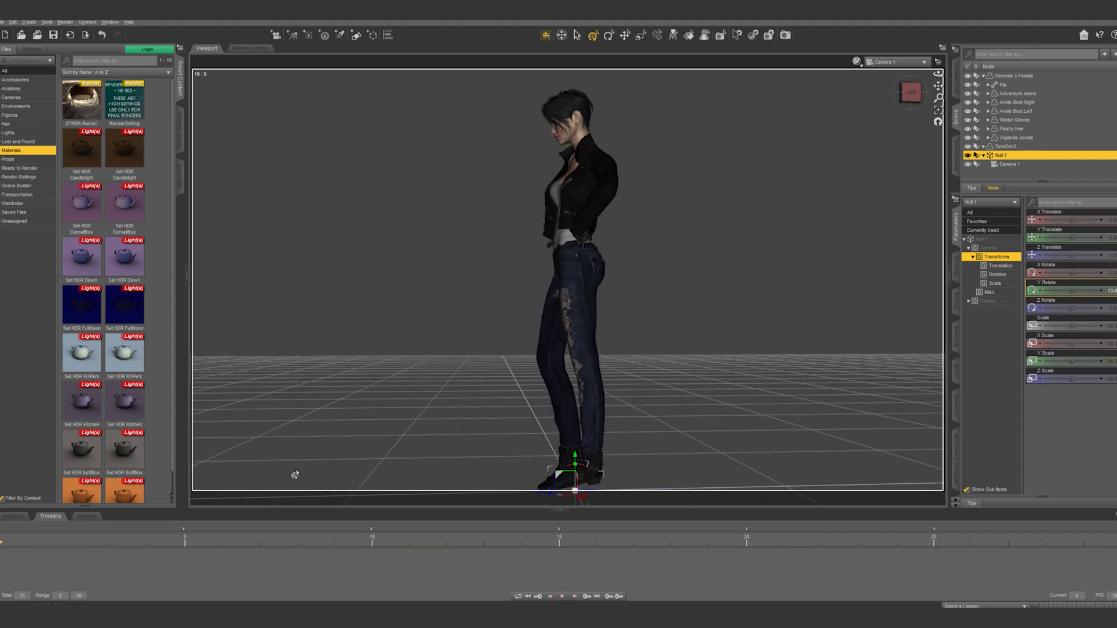
pyautogui.click(1010, 165)
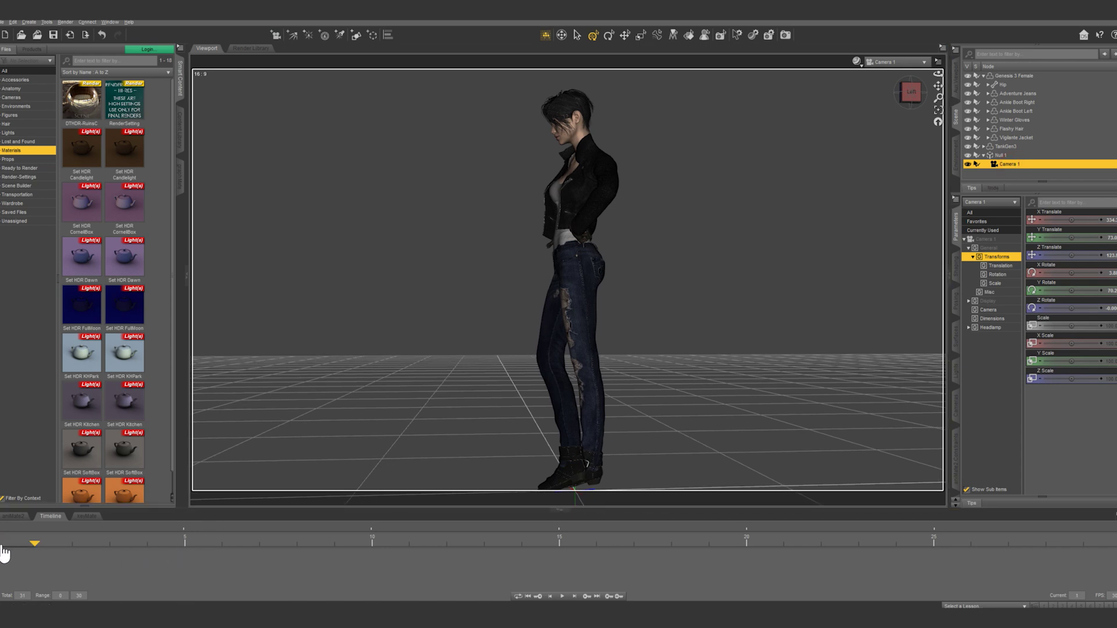
pyautogui.moveTo(673, 276); pyautogui.dragTo(671, 277)
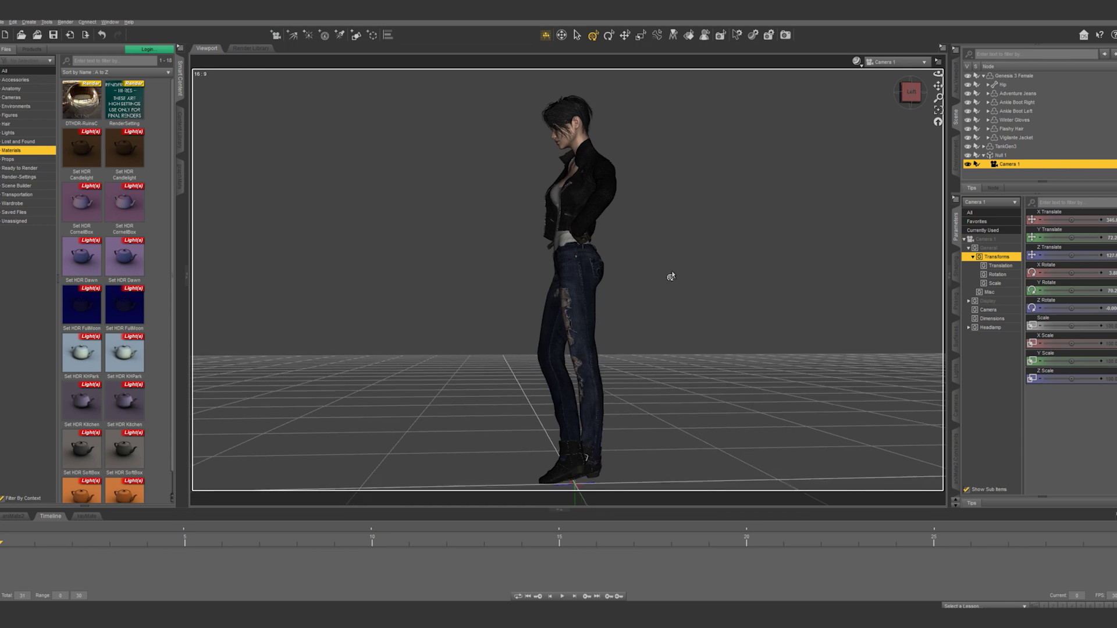
pyautogui.scroll(3, 671, 277)
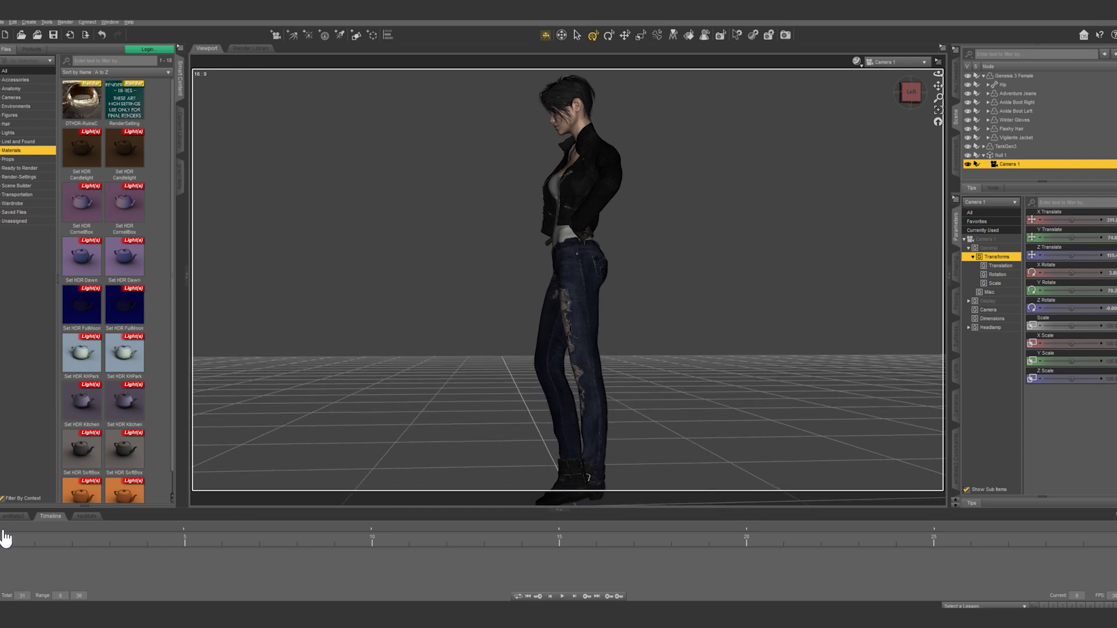
# - At the final frame, move Camera 1 in on the figure's upper body and preview the zoom
pyautogui.moveTo(3, 553); pyautogui.dragTo(1114, 549)
pyautogui.scroll(6, 703, 330)
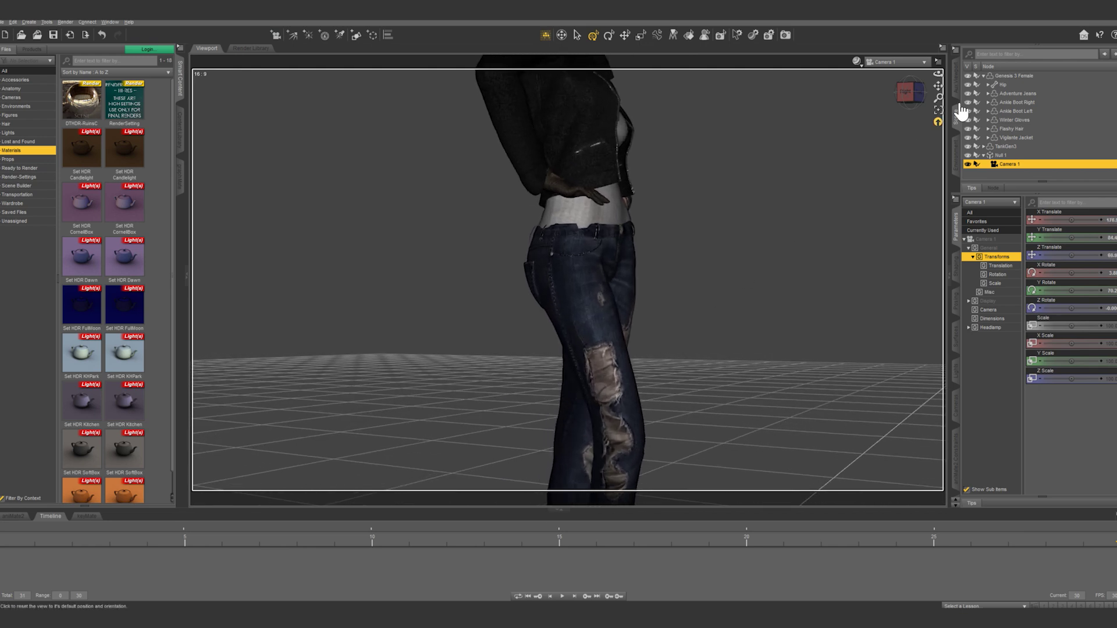
pyautogui.moveTo(938, 86); pyautogui.dragTo(939, 83)
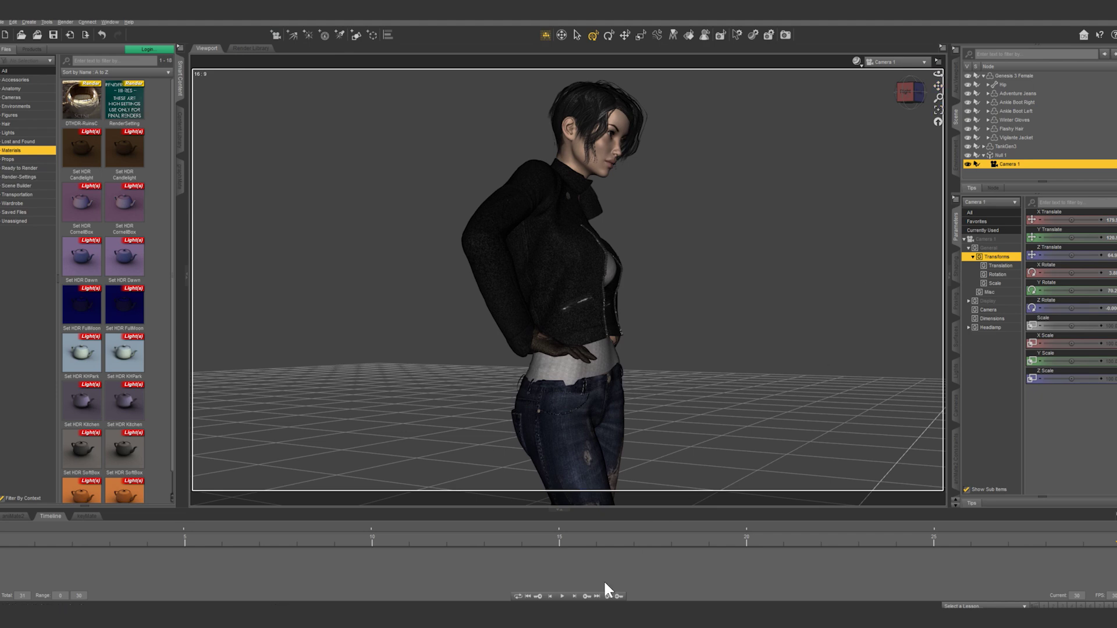
pyautogui.click(562, 597)
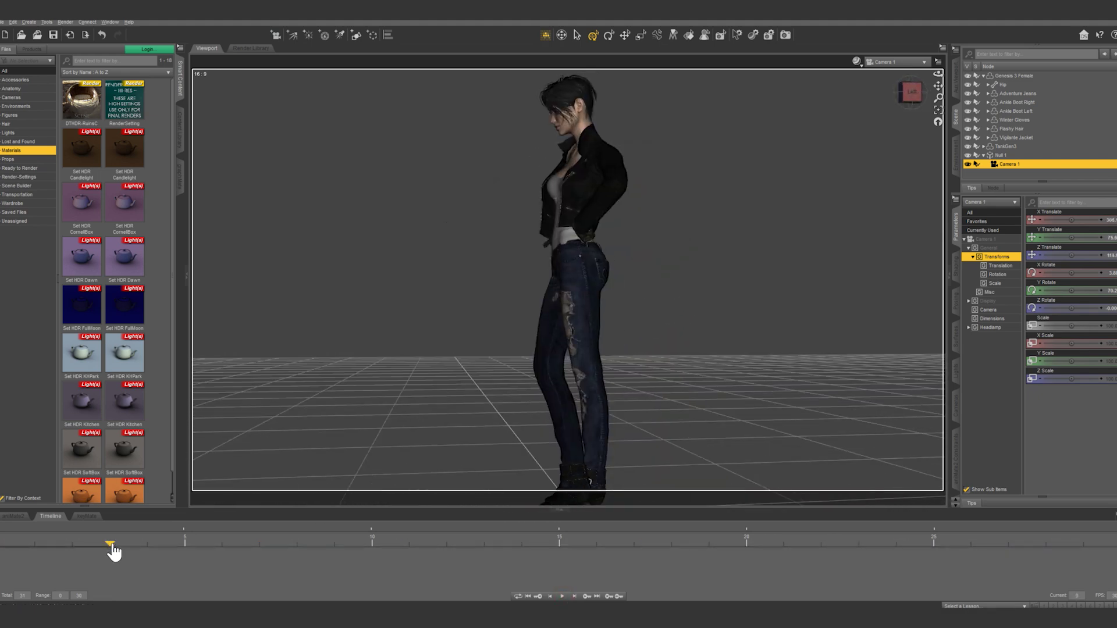
# - Scrub the timeline back to frame 0 to review the orbit-and-zoom camera move
pyautogui.moveTo(111, 547); pyautogui.dragTo(1114, 562)
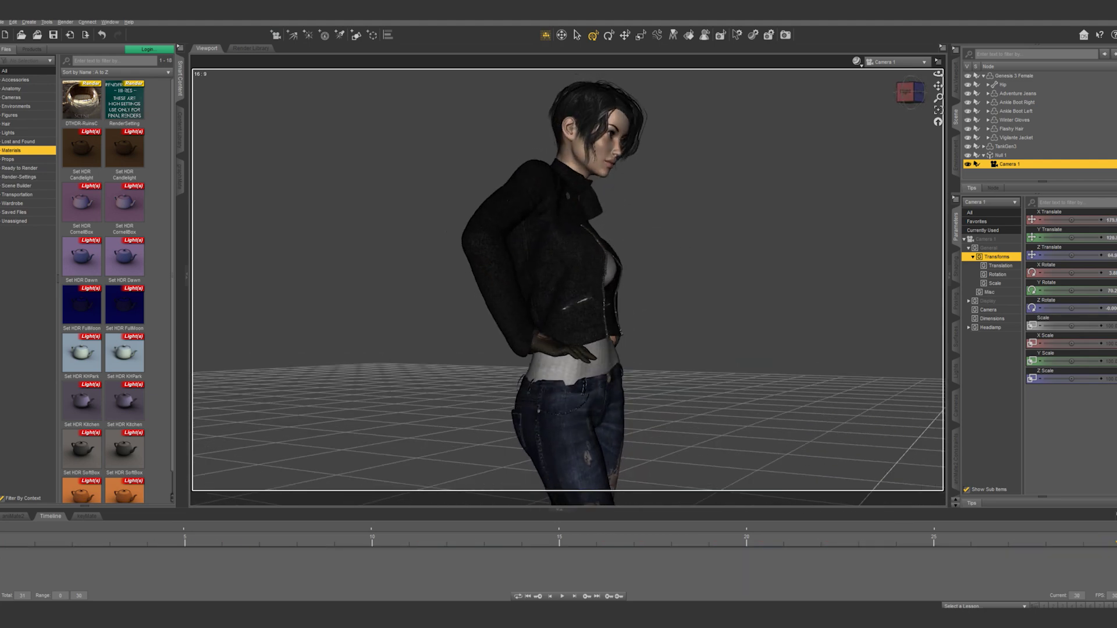